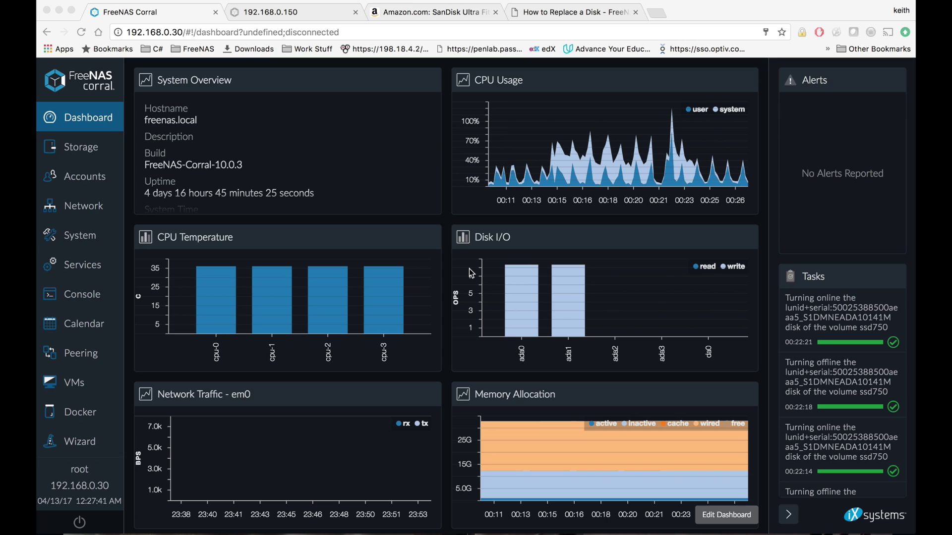
Go to Storage, pick the ssd750 volume and view its topology: the ada2/ada3 mirror and unused ada4
click(70, 147)
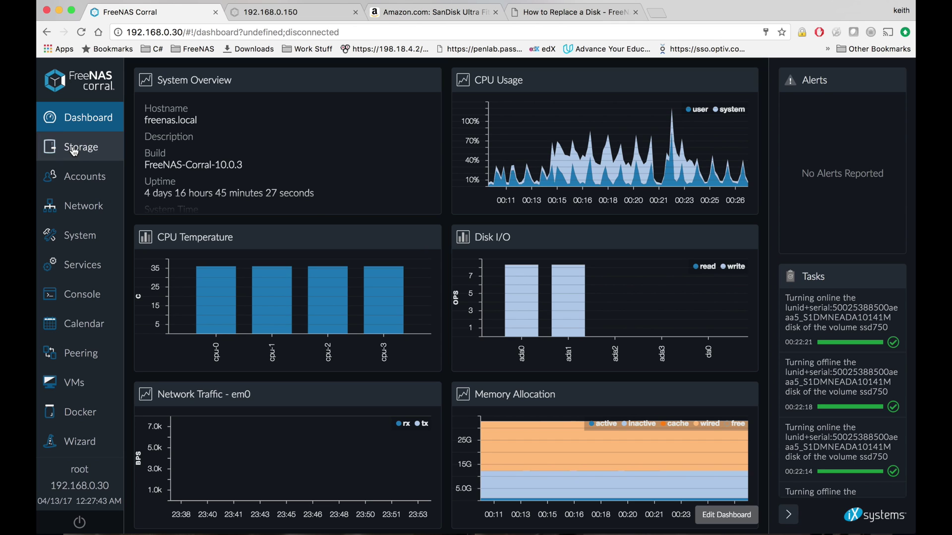
click(73, 150)
click(195, 227)
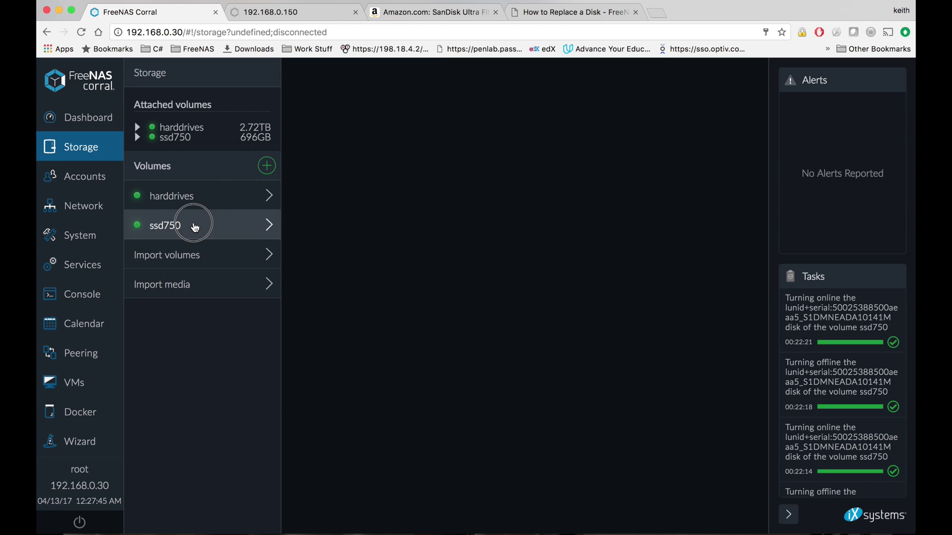
click(382, 219)
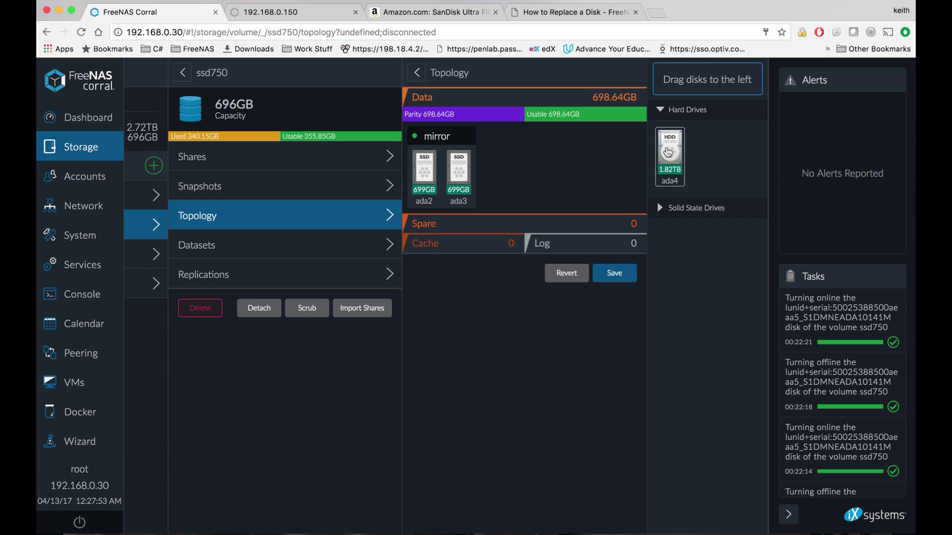
click(667, 152)
drag(668, 152, 490, 224)
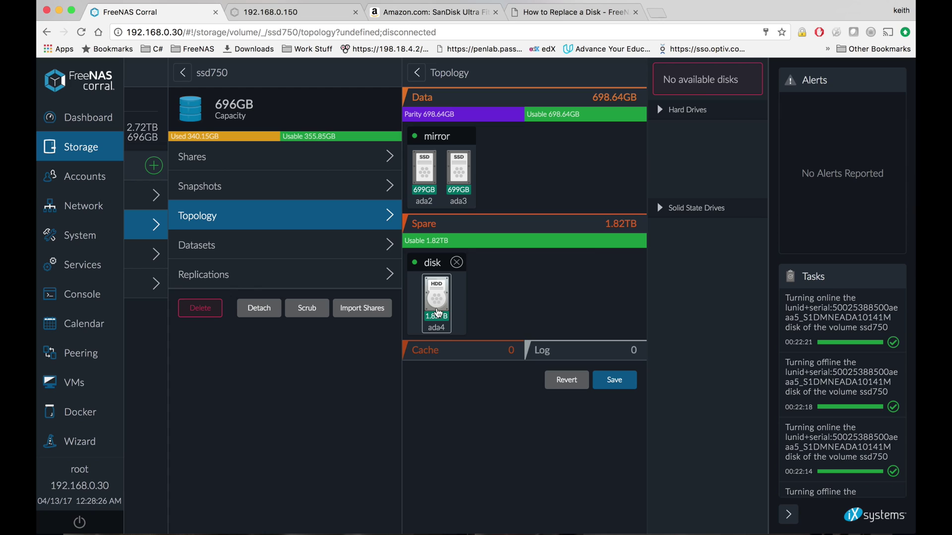
drag(437, 313, 670, 159)
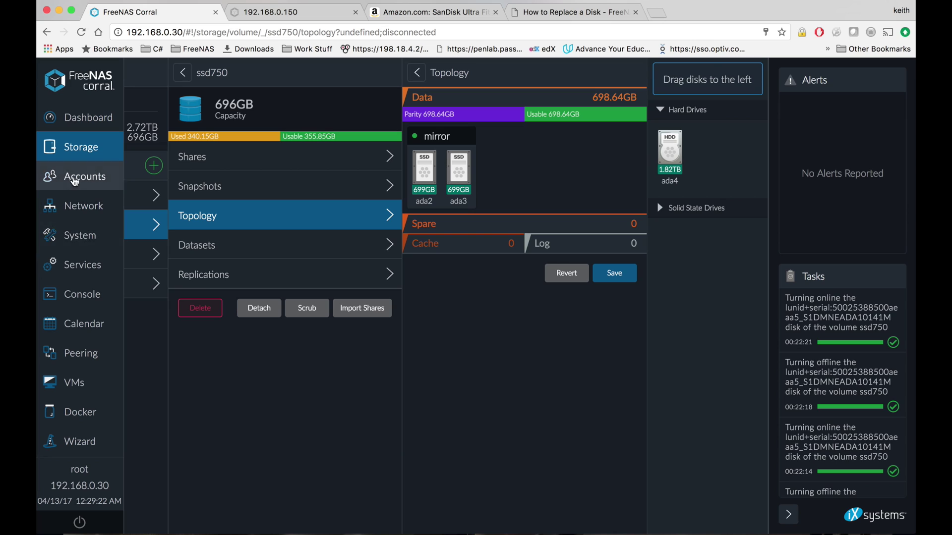
In the console, run 'disk show' and 'volume show' to list all disks and volumes
click(77, 305)
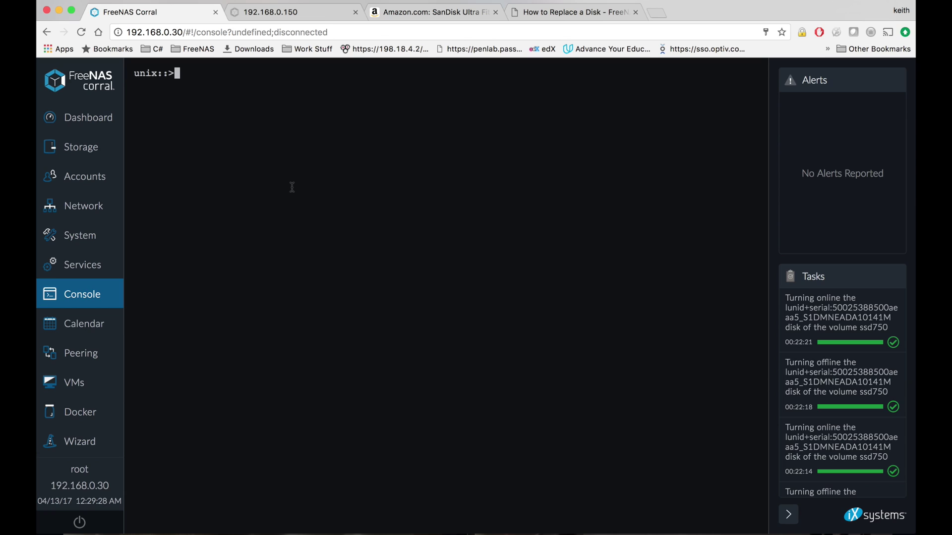
text(disk show)
key(Return)
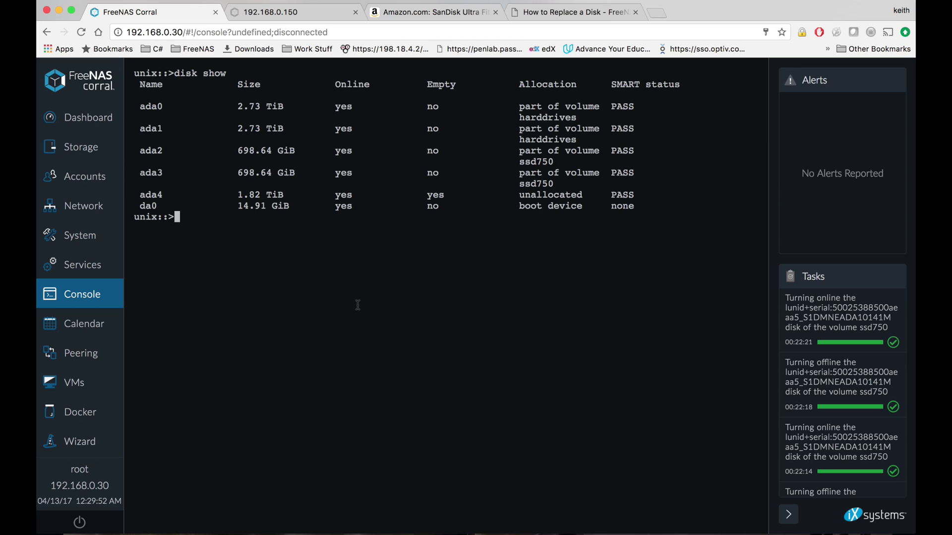
text(volume show)
key(Return)
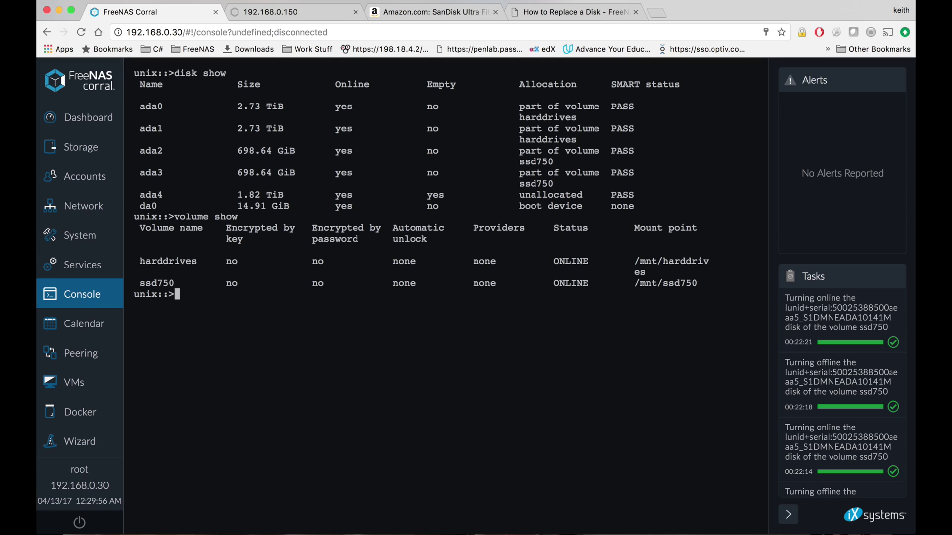
Run 'volume ?', then Tab-complete 'volume ' to list the volume commands and names
text(volume )
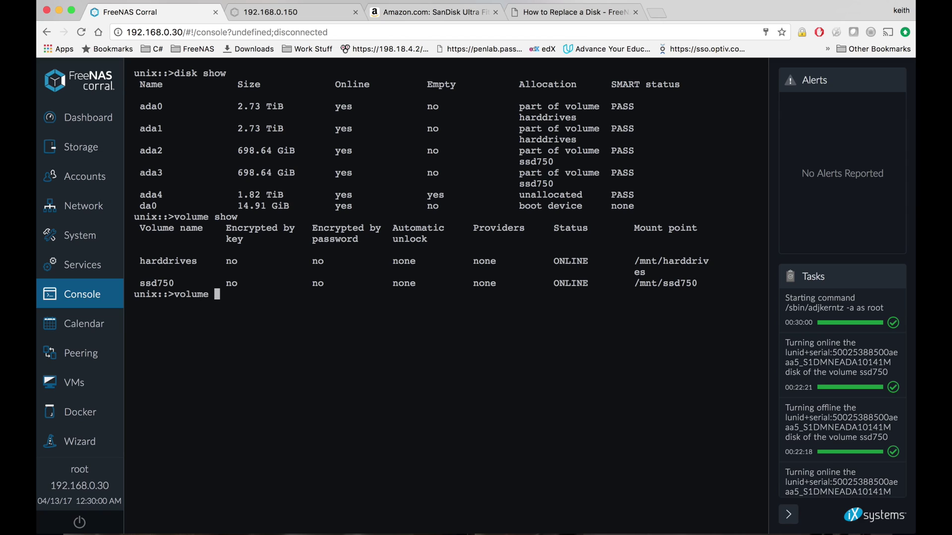
text(?)
key(Return)
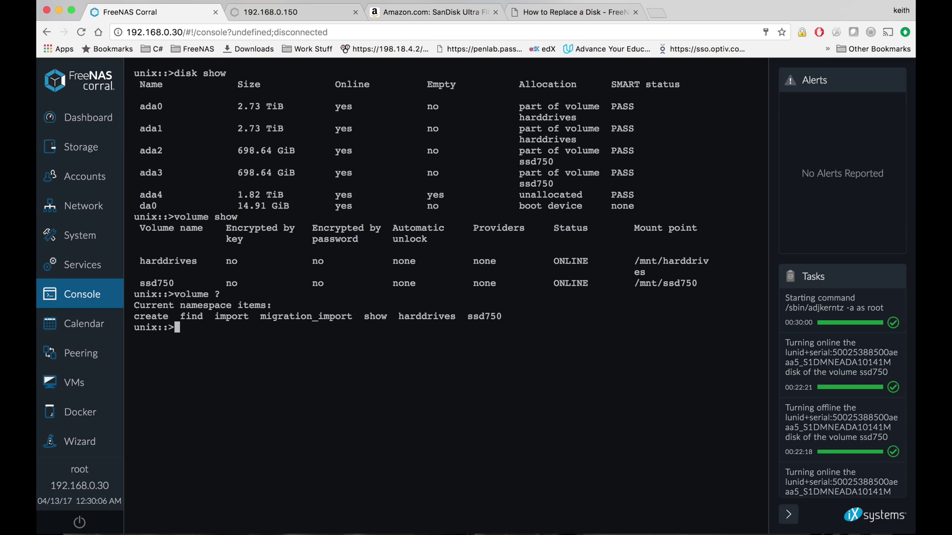
key(Up)
key(BackSpace)
key(Tab)
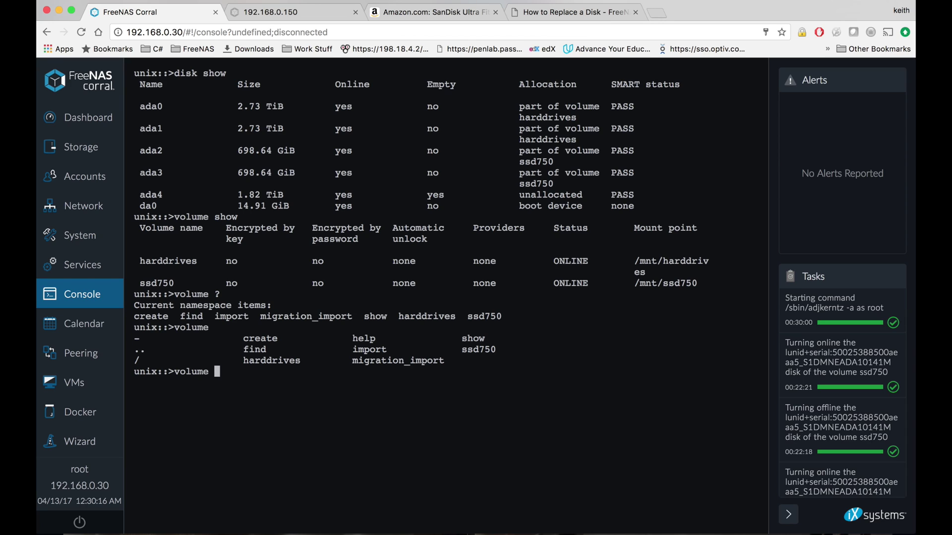
Run 'volume ssd750 show' and 'volume ssd750 show_disks' to see its properties and ONLINE disks ada2, ada3
text(ss)
key(Tab)
text(show)
key(Return)
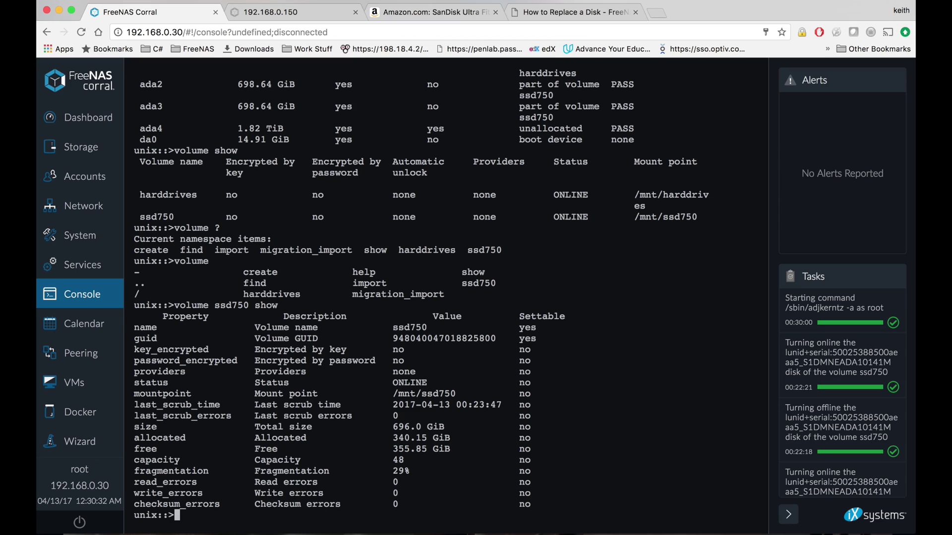
text(volume ssd750 show)
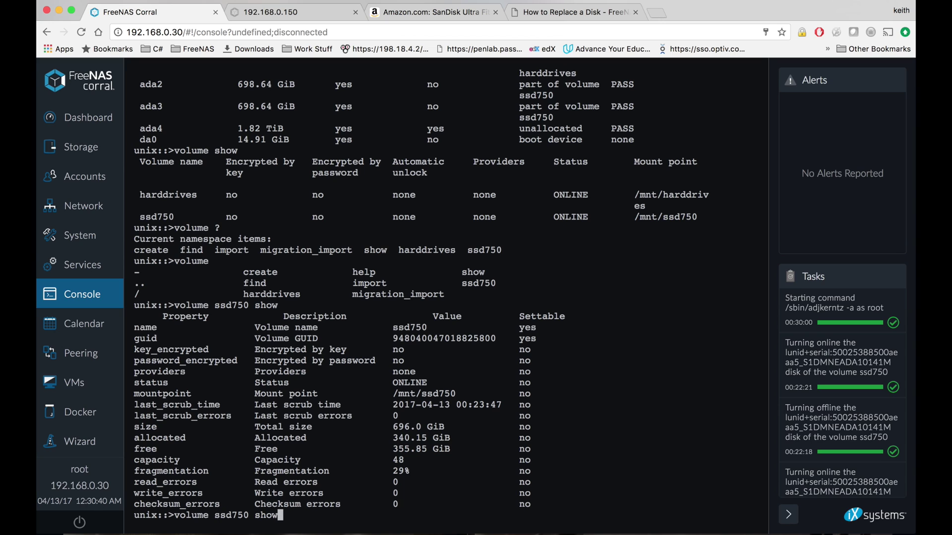
text(_disks)
key(Return)
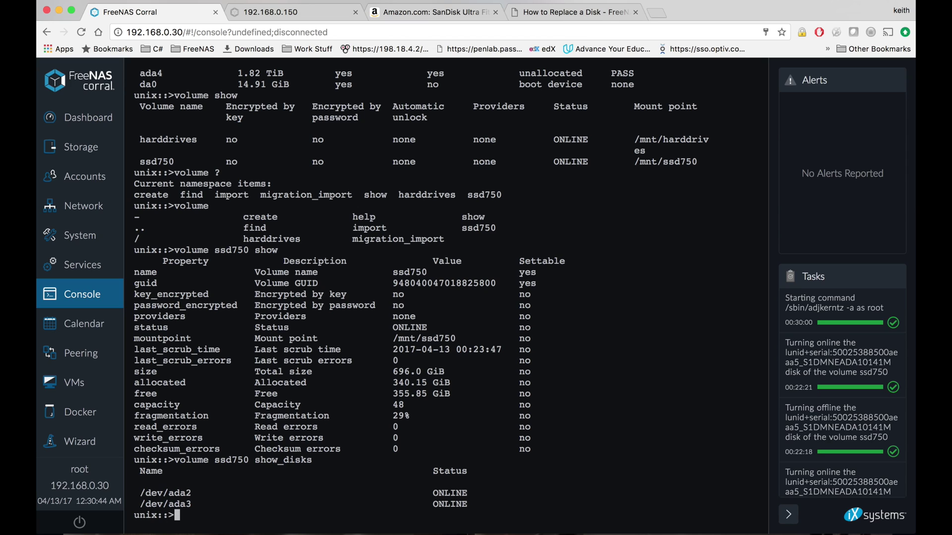
Tab-complete 'volume ssd750 ' to list its actions and enter 'offline ada3'
key(Up)
key(Down)
text(volume ss)
key(Tab)
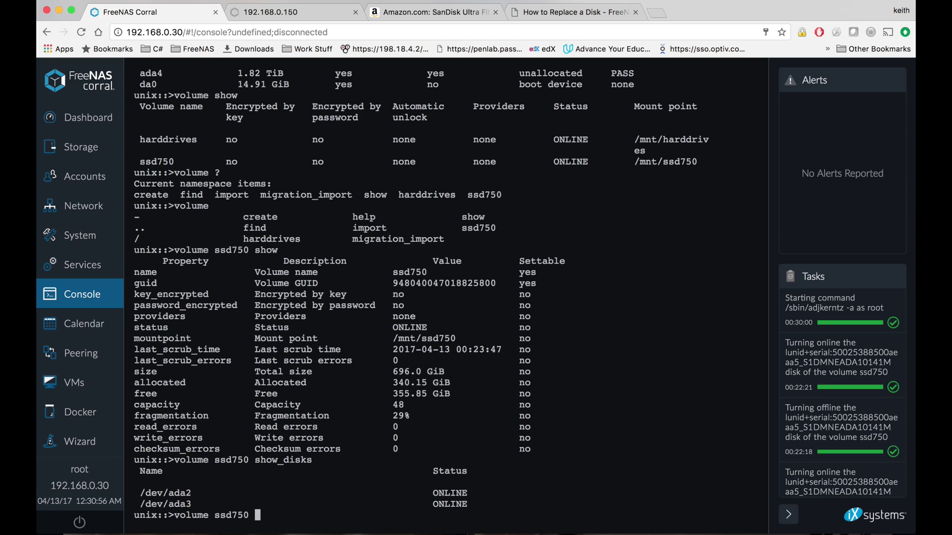
key(Tab)
text(of)
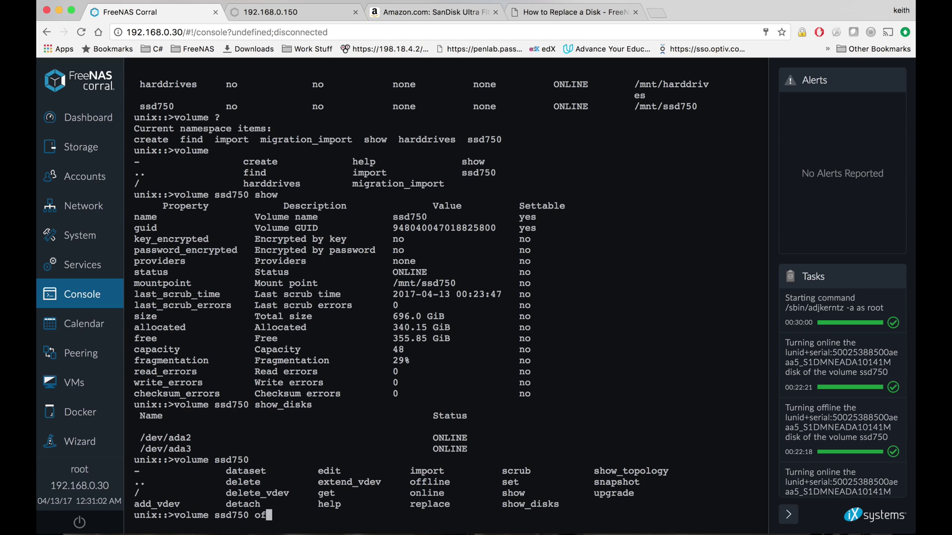
text(fline ada3)
key(Return)
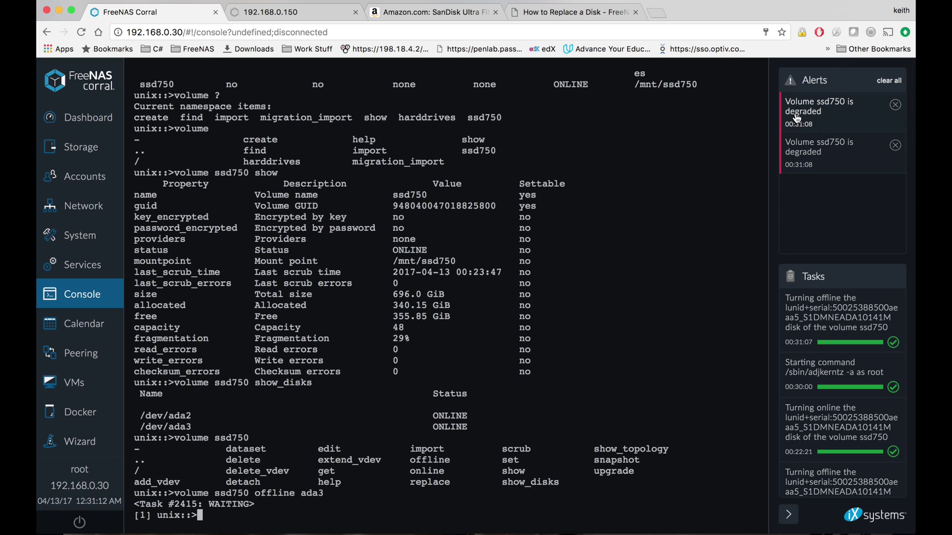
click(92, 148)
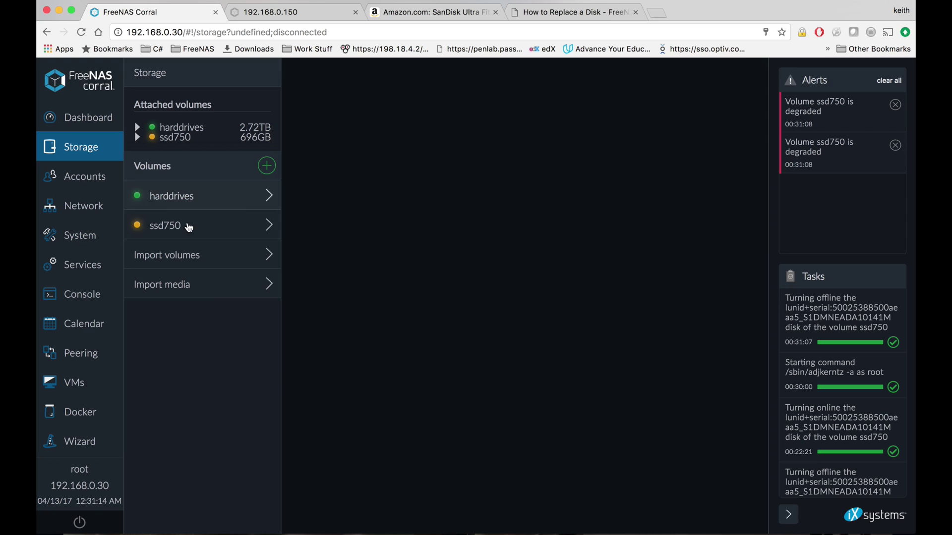
click(160, 228)
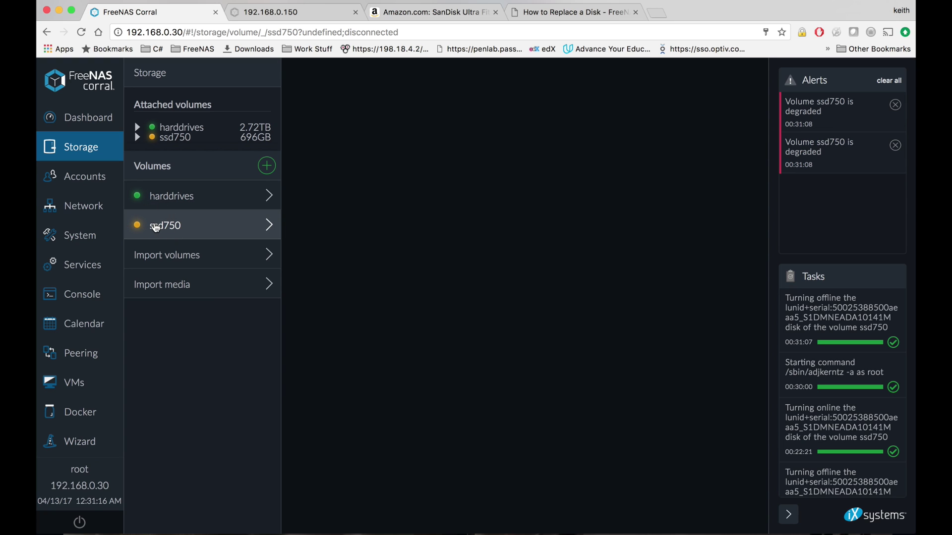
click(418, 217)
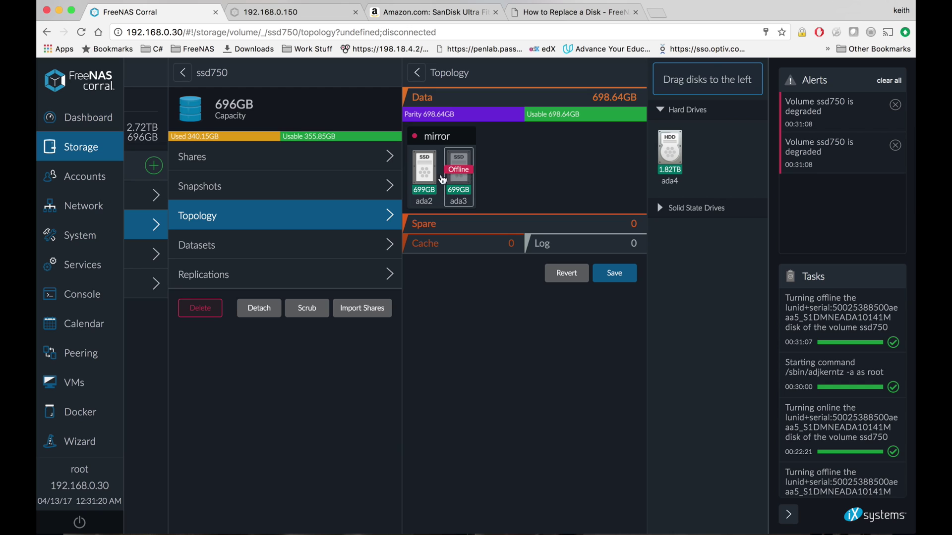
click(463, 176)
In the console, begin typing 'volume ssd750 replace ada3'
click(89, 295)
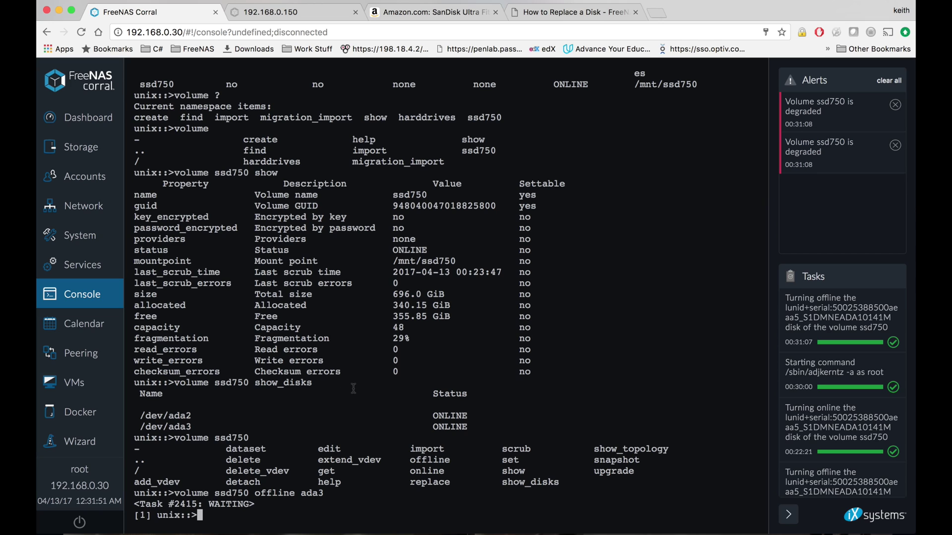
text(volume ssd750 )
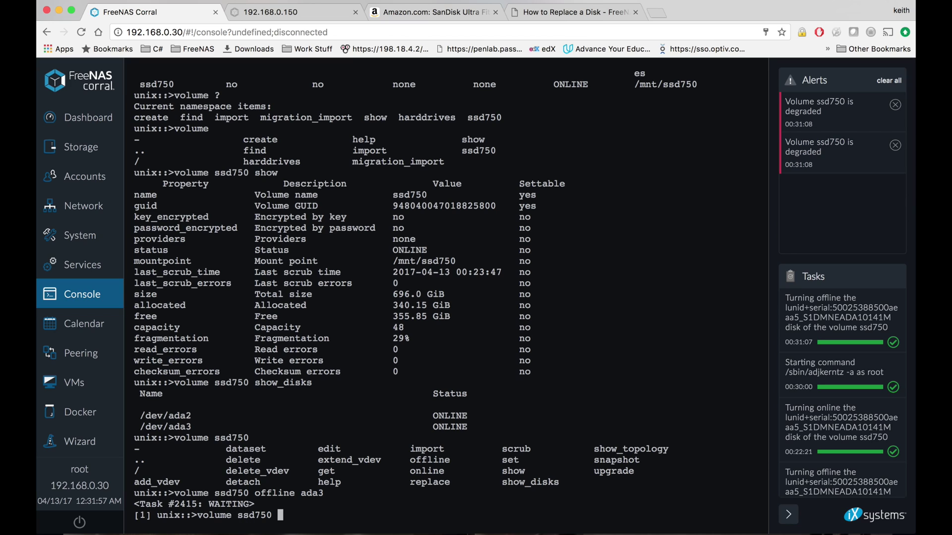
text(replace ada)
text(3)
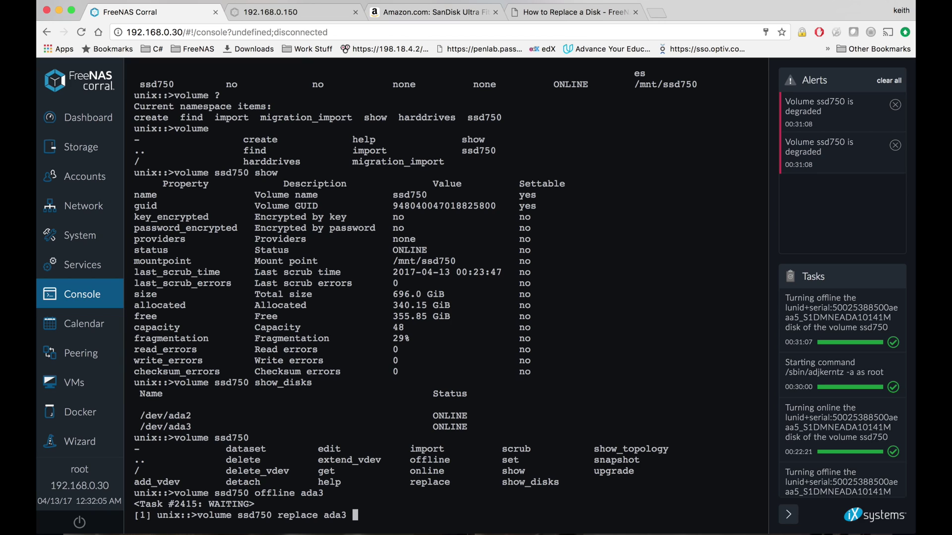
Recheck the ssd750 volume's datasets and disk topology under Storage
click(89, 158)
click(200, 223)
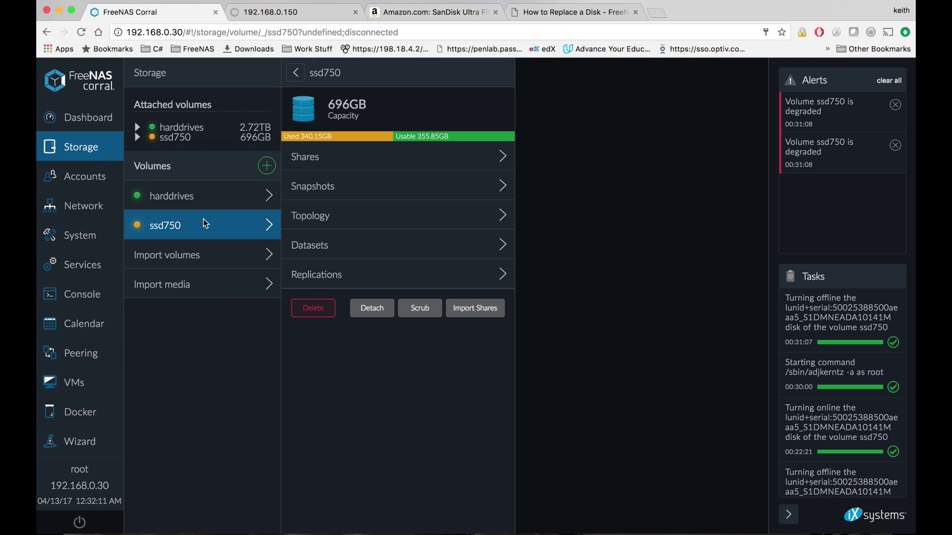
click(411, 244)
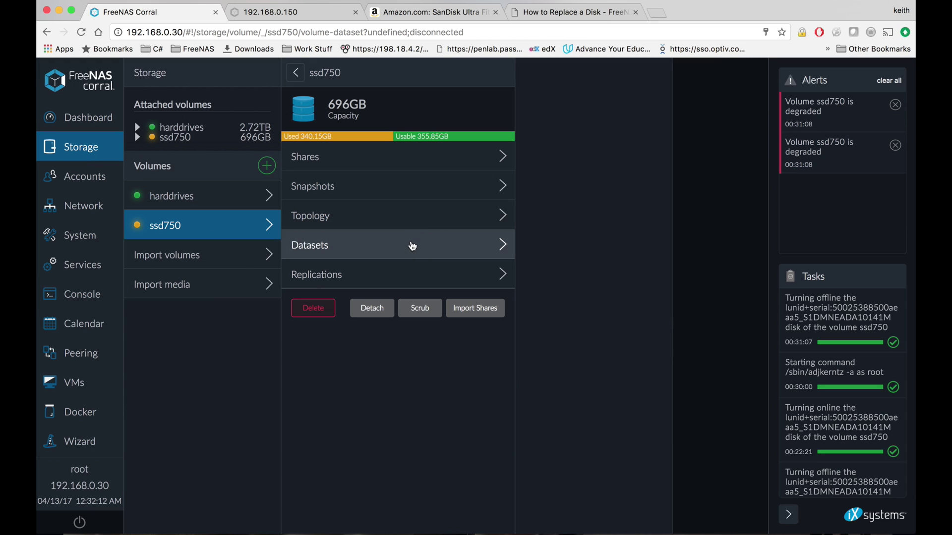
click(352, 216)
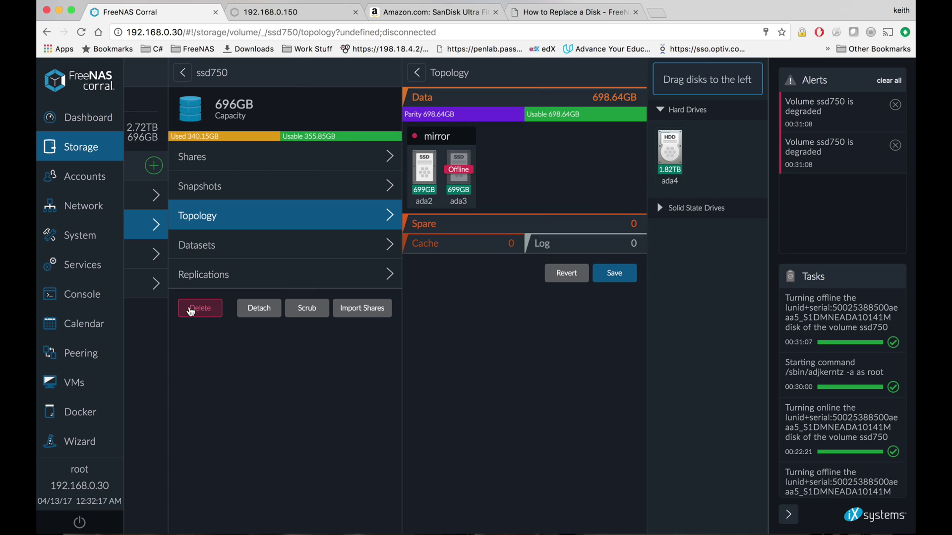
Finish the command with ada4 and run it, starting replacement task #2417
click(74, 297)
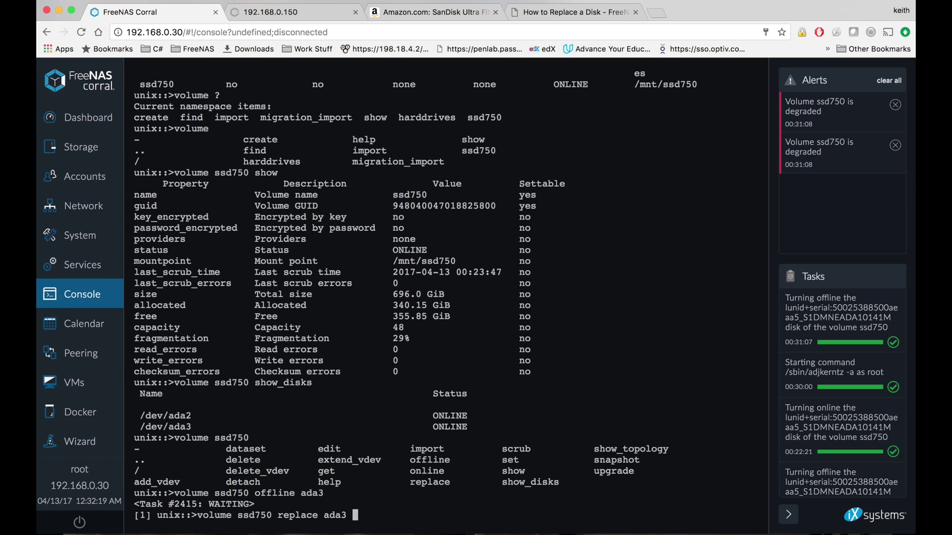
text(ada4)
key(Return)
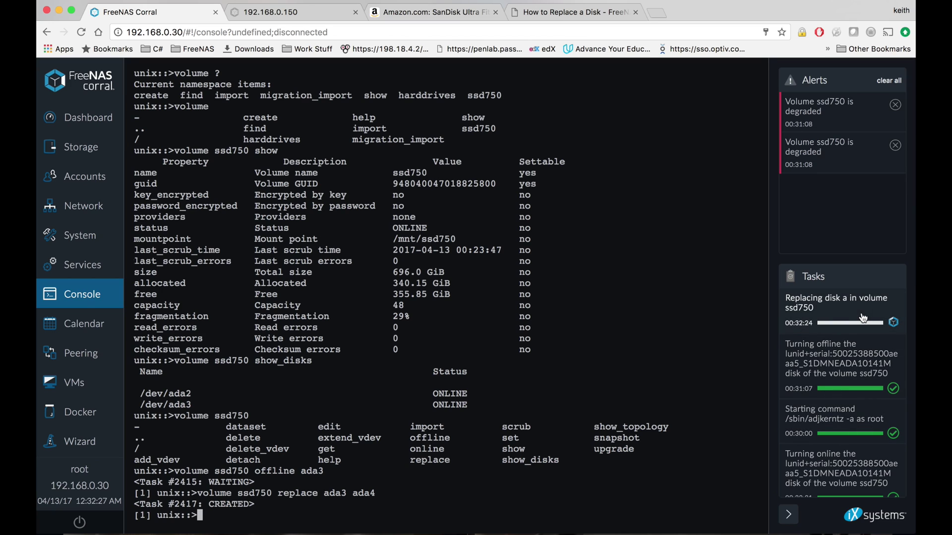
Run 'task 2417 show' to see the replacement task EXECUTING with its progress percentage
text(task)
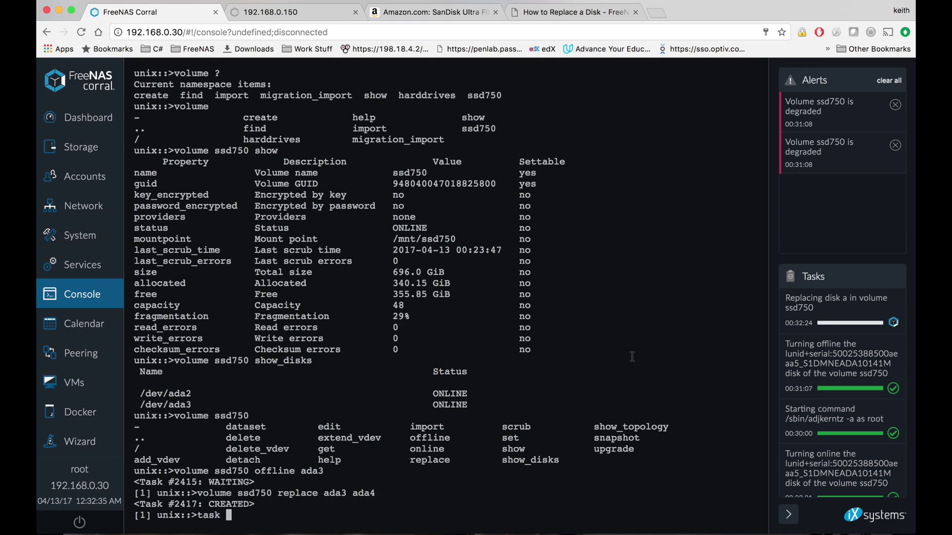
text(2417)
key(Tab)
text(show)
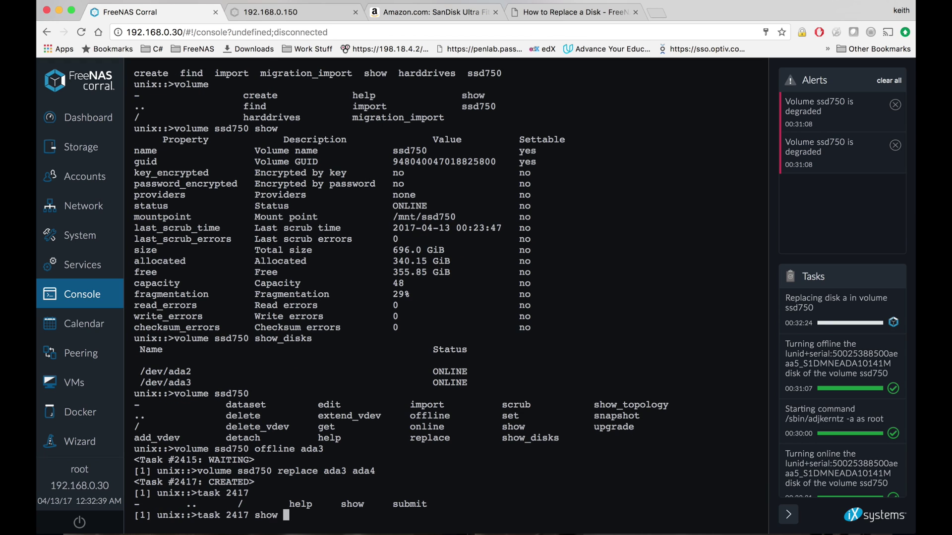
key(Return)
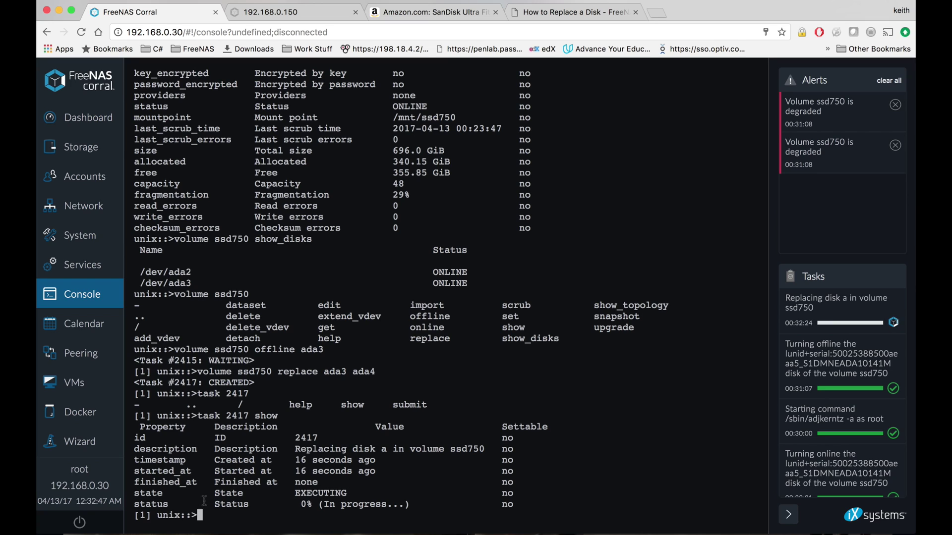
drag(300, 503, 417, 504)
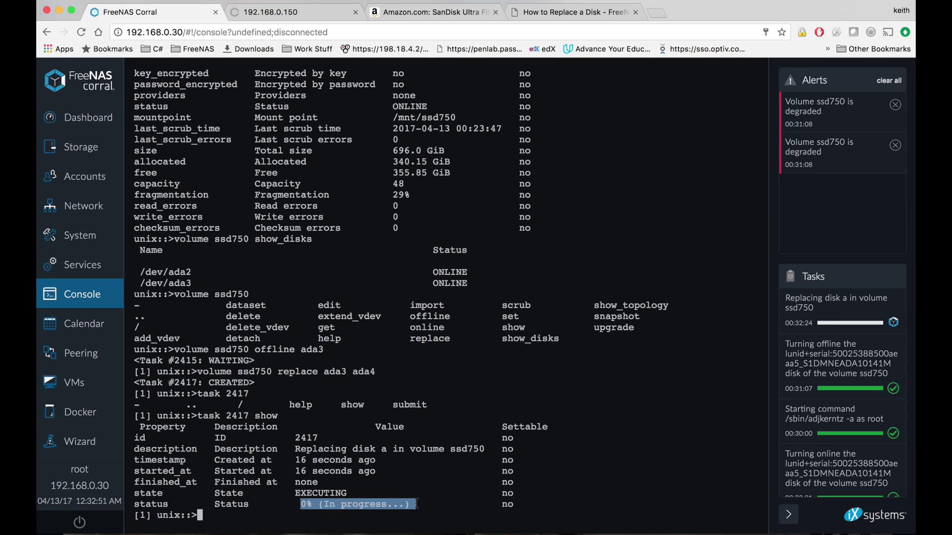